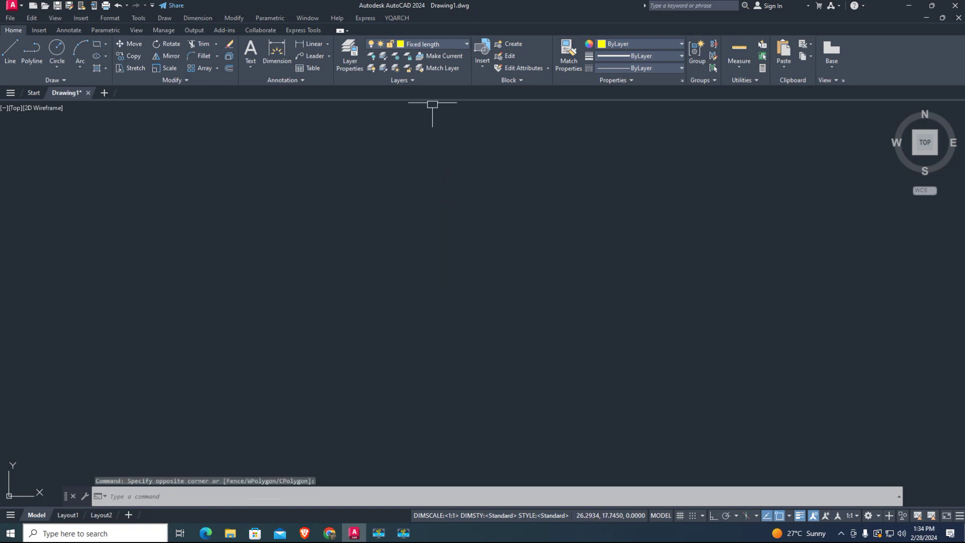
Confirm Fixed length is the current layer.
click(623, 358)
click(273, 196)
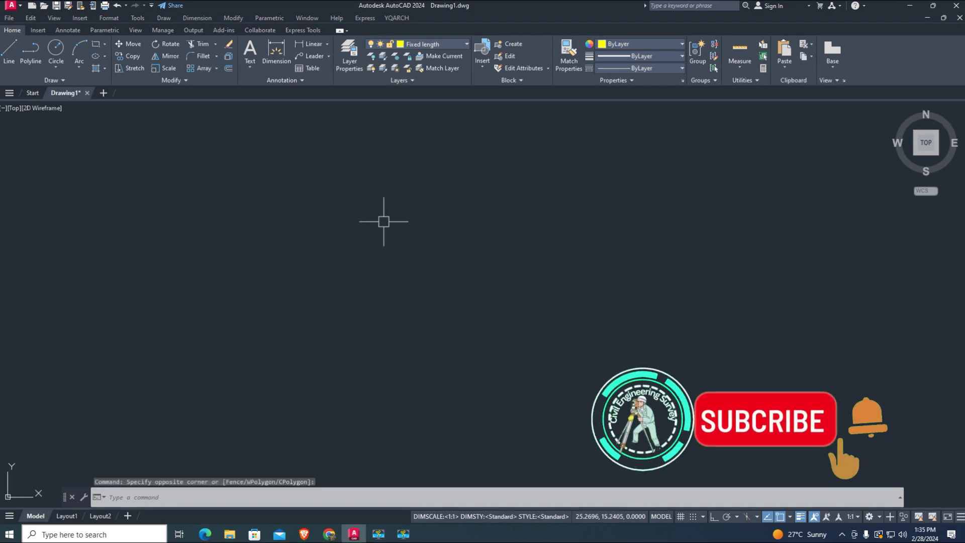
click(480, 243)
click(292, 151)
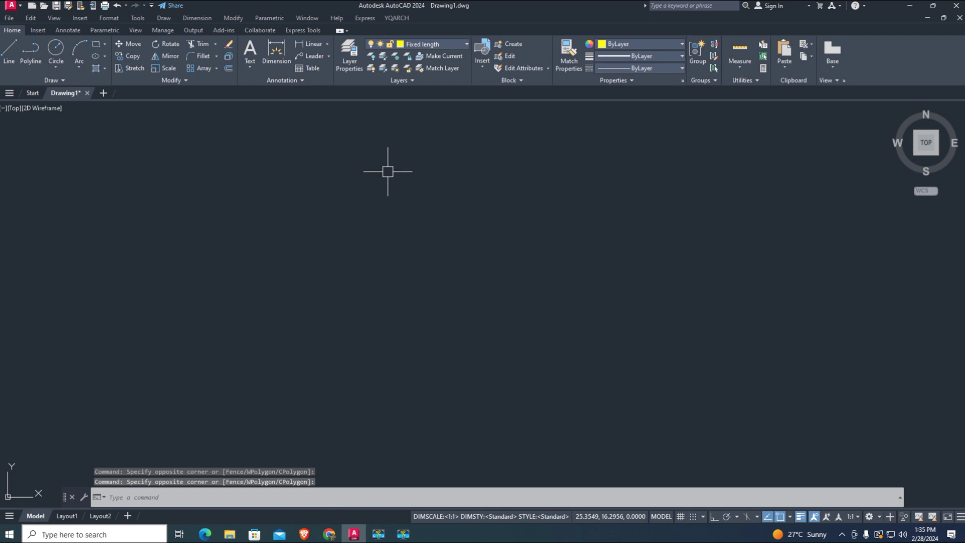
click(443, 42)
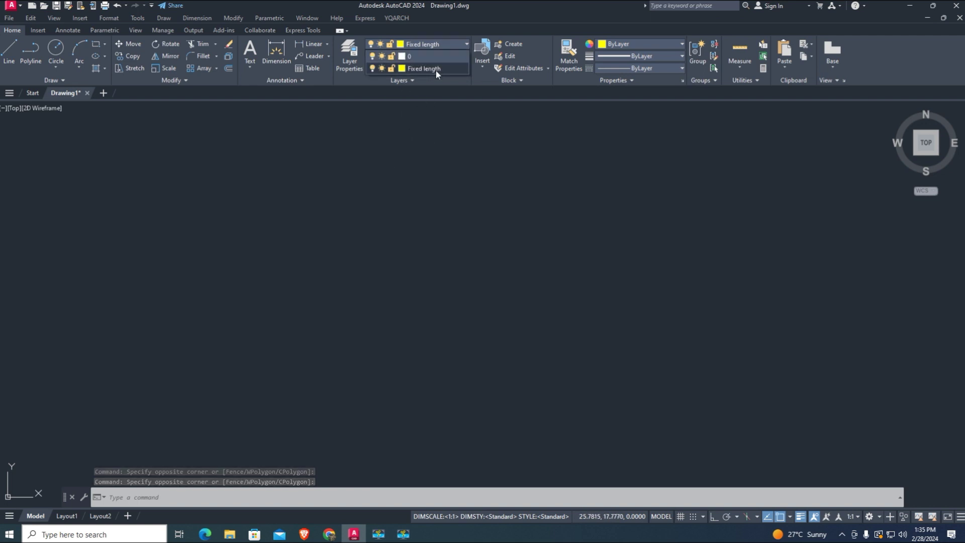
click(435, 70)
Load TotalLengthPolylineV1-0.lsp from Downloads with APPLOAD, then close the loader.
click(566, 250)
click(533, 246)
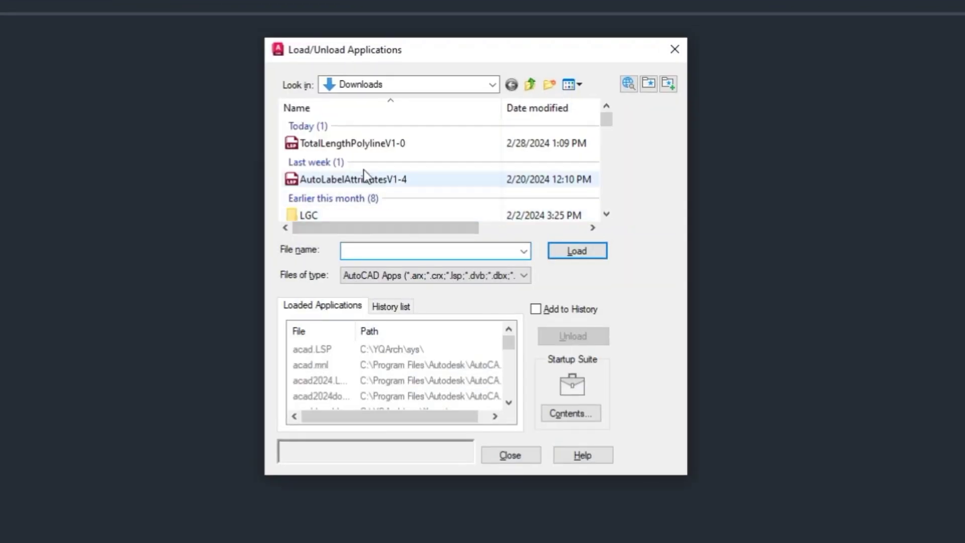
click(347, 144)
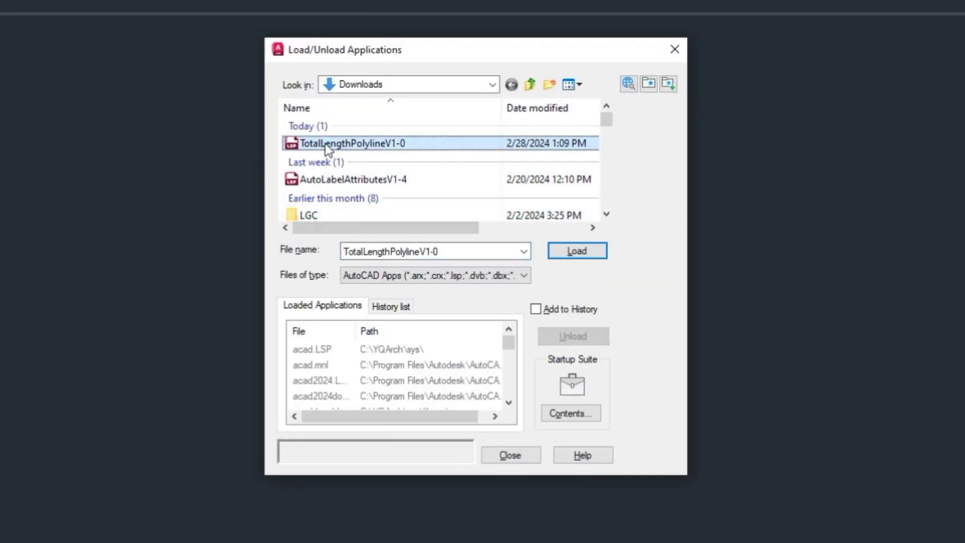
click(578, 252)
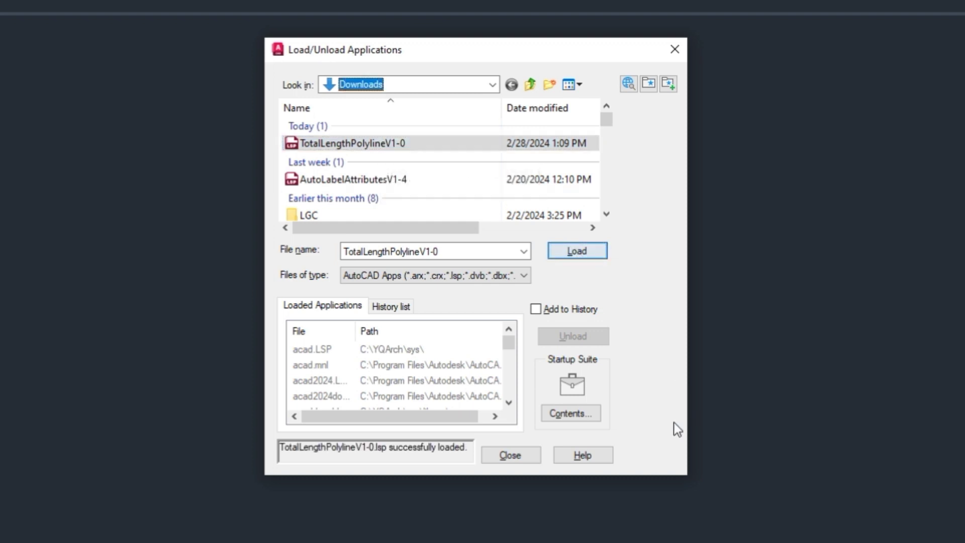
click(521, 460)
click(386, 398)
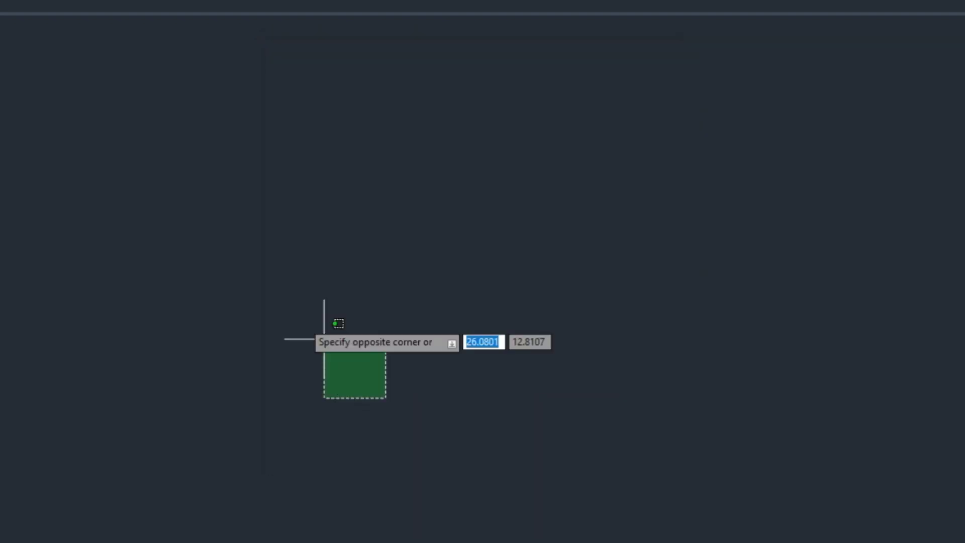
click(281, 304)
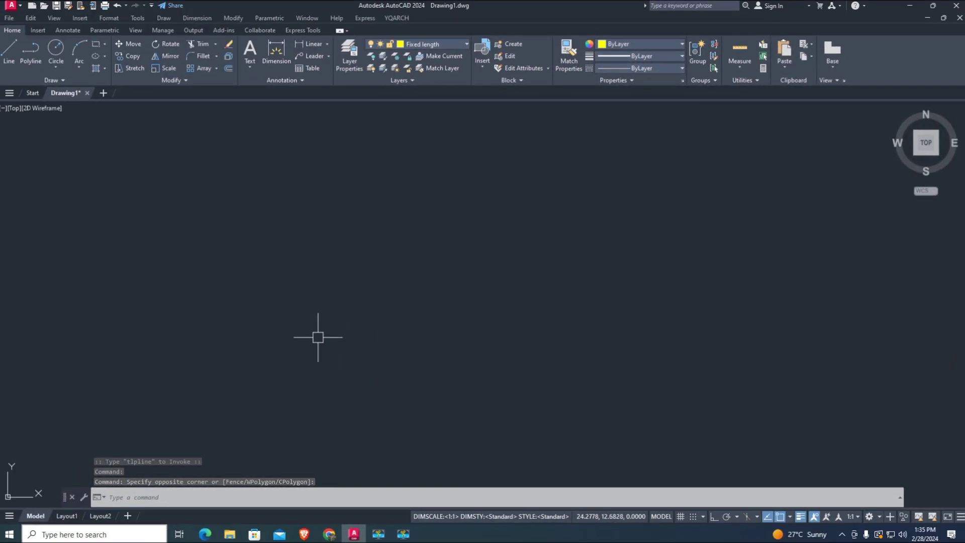
Run TLPLINE with a length limit of 7 and draw one straight 7-unit polyline segment.
text(tl)
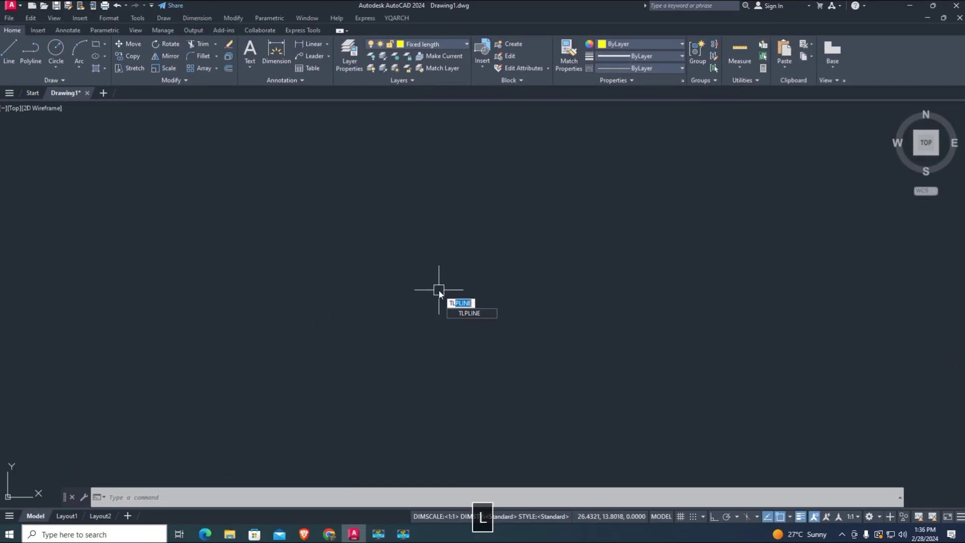
text(p)
key(space)
key(space)
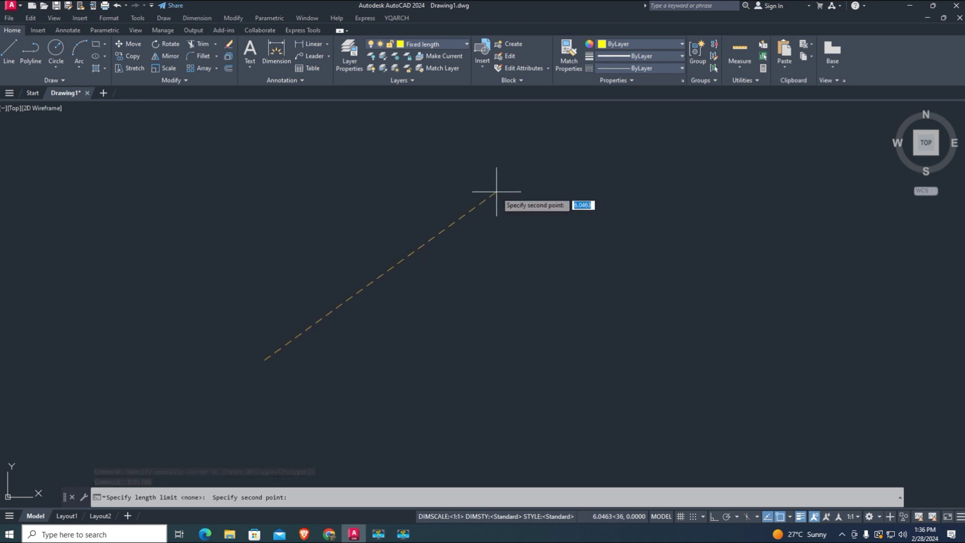
text(7)
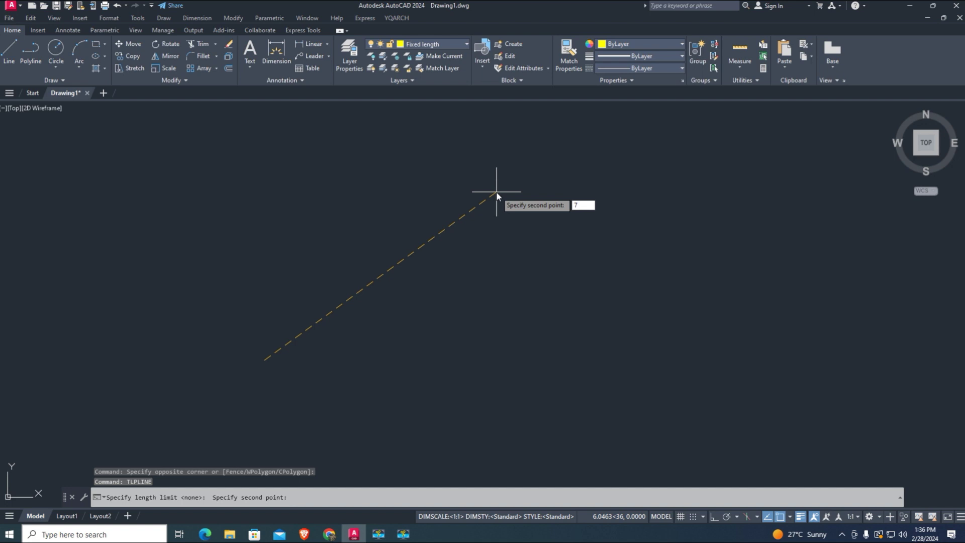
key(Return)
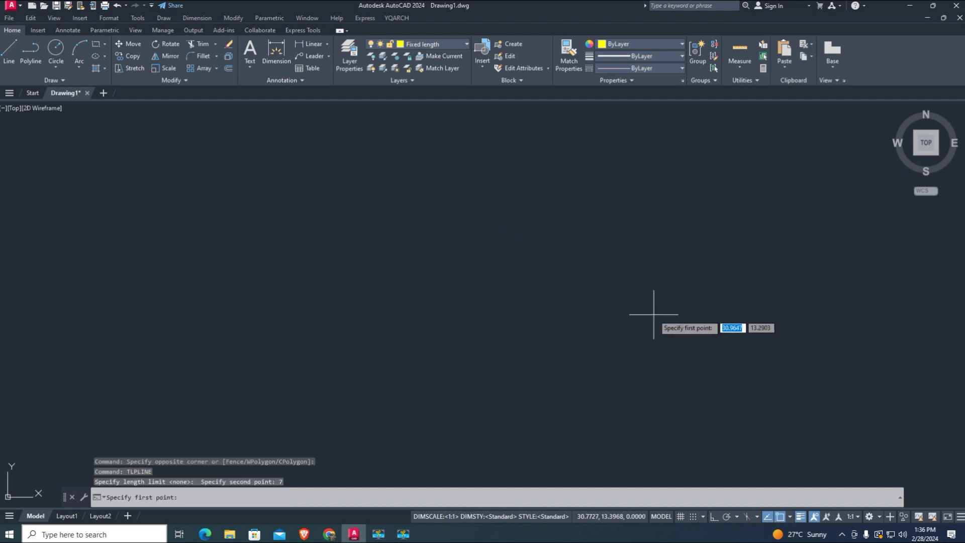
click(275, 345)
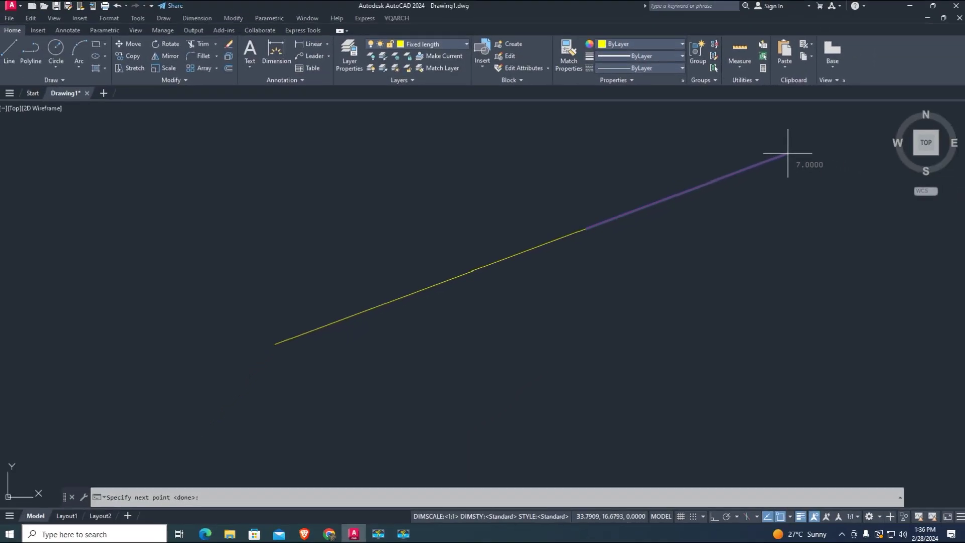
click(650, 150)
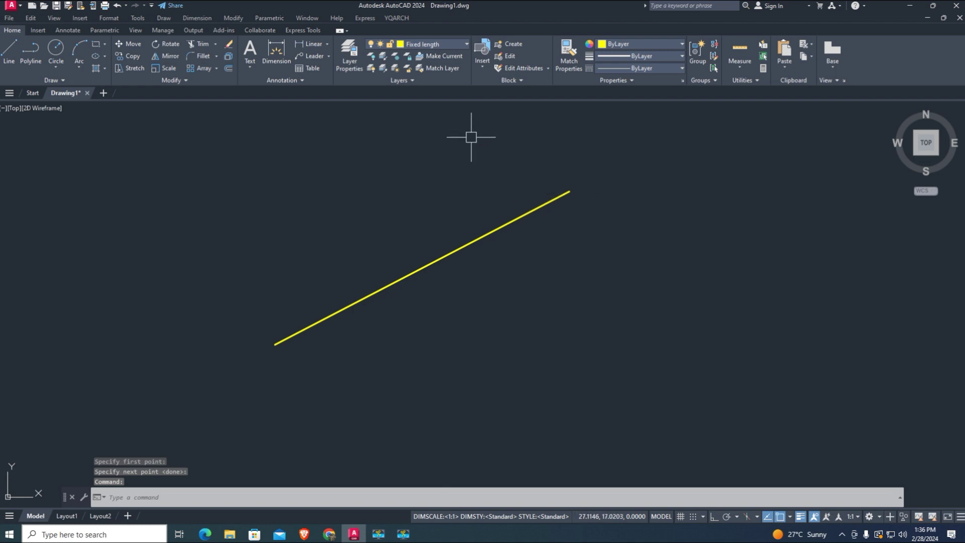
click(303, 45)
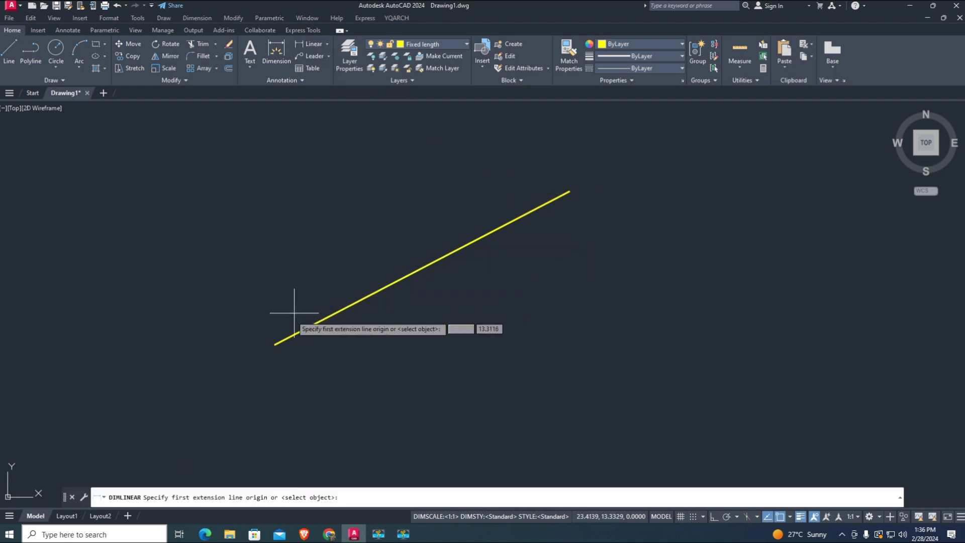
click(274, 344)
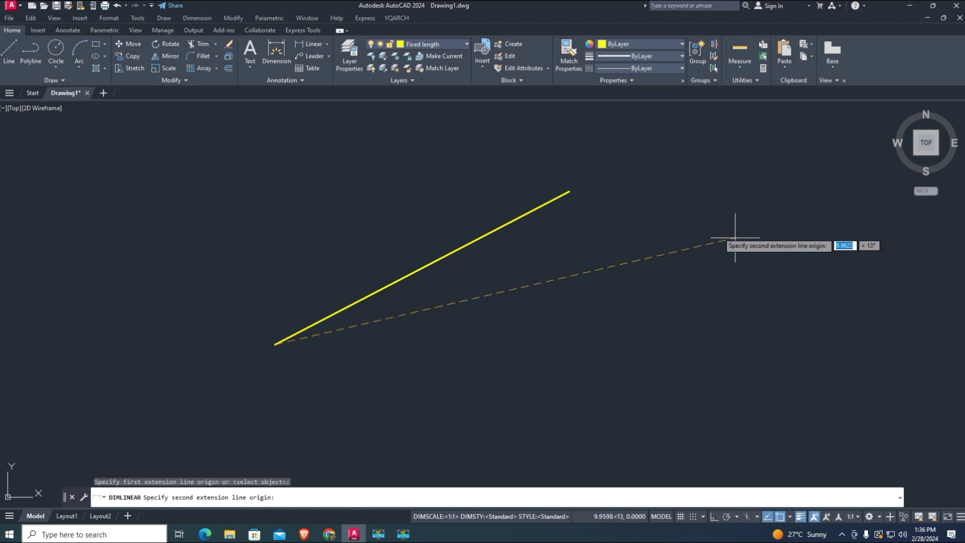
click(573, 190)
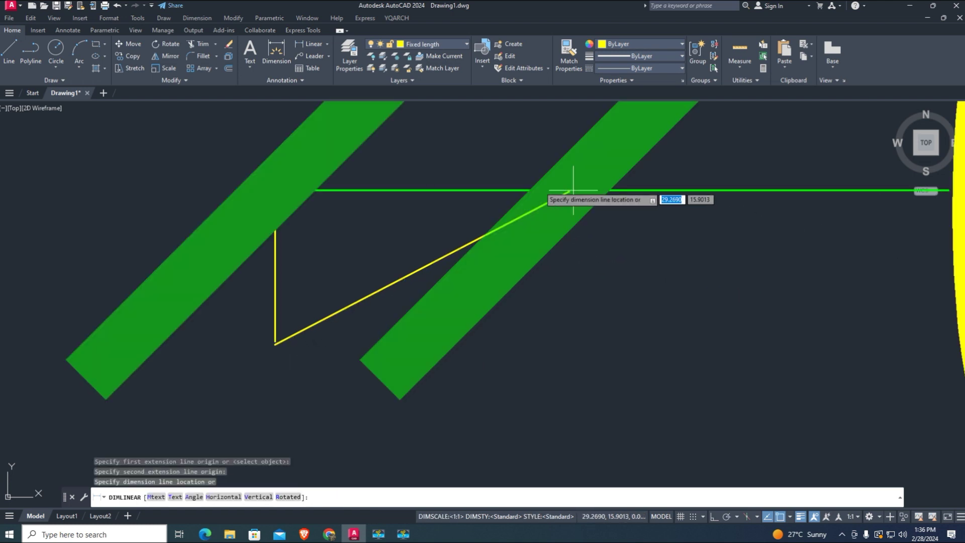
scroll(484, 191, down, 4)
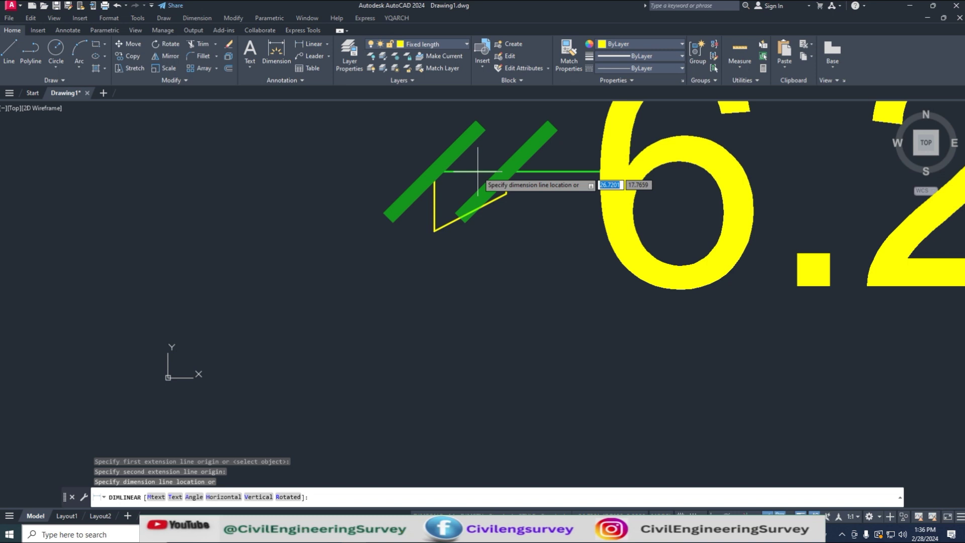
key(Escape)
scroll(470, 196, up, 4)
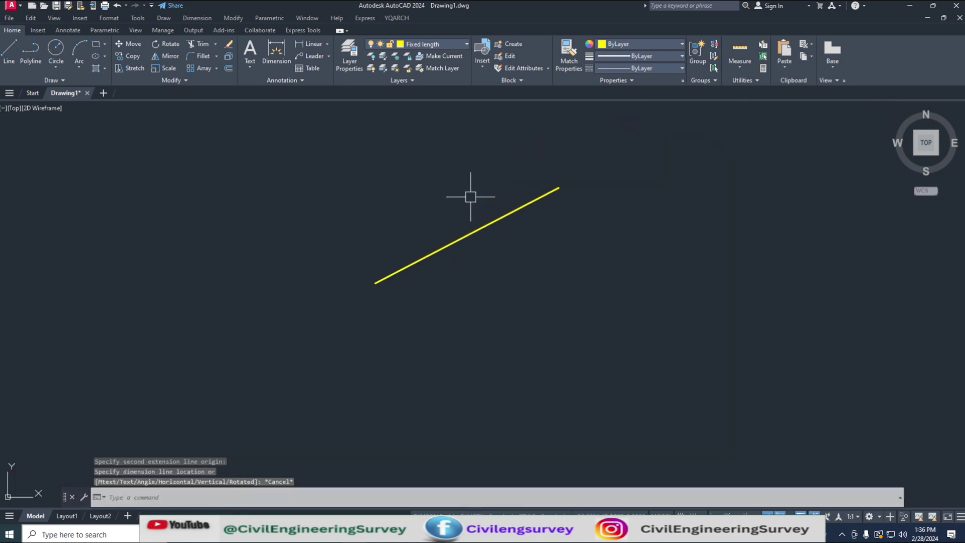
text(d)
Give the Standard dimension style a text height of 4, keeping arrow size 3.
key(Return)
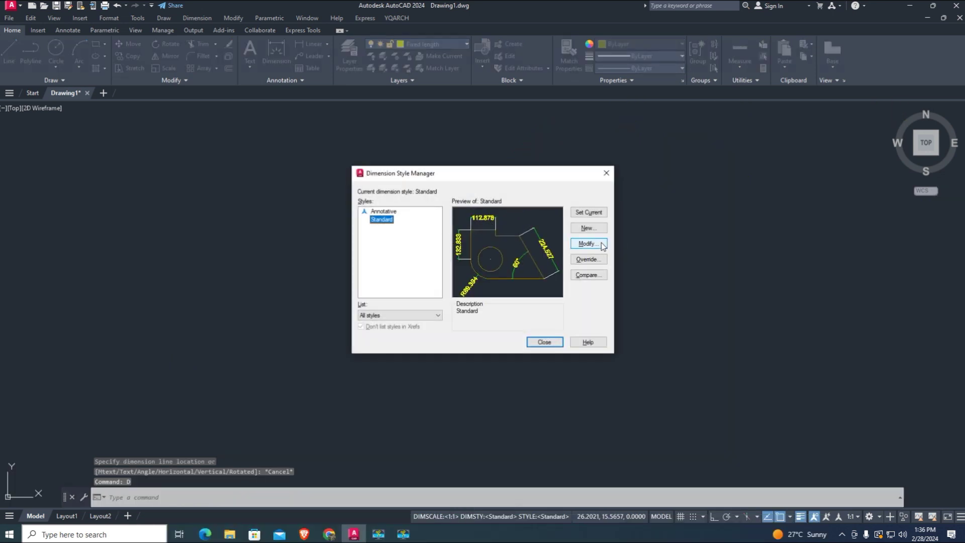
click(605, 243)
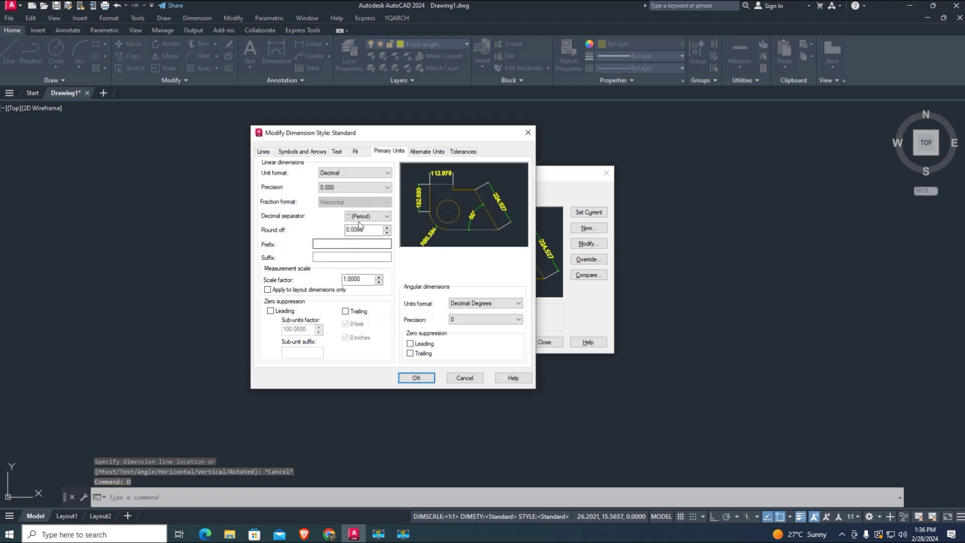
click(338, 152)
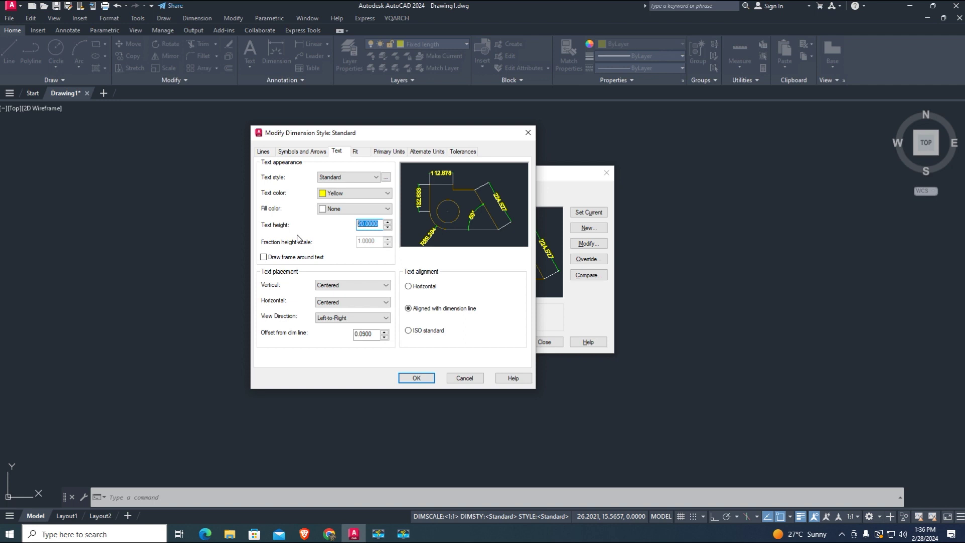
text(4)
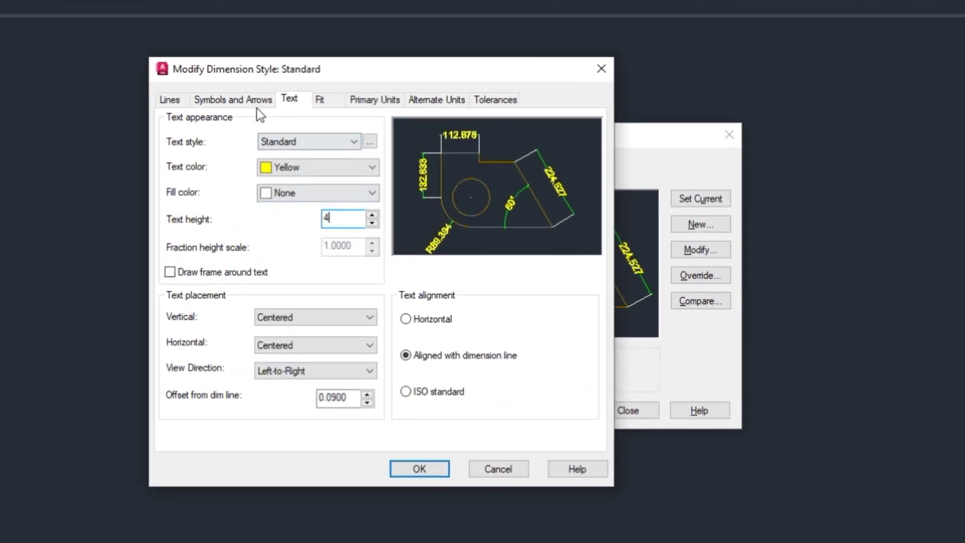
click(233, 100)
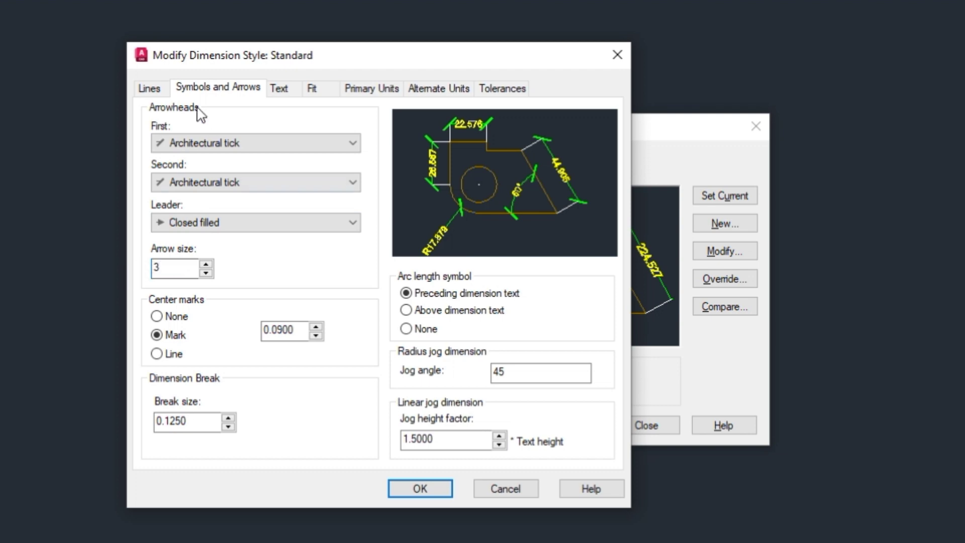
click(421, 488)
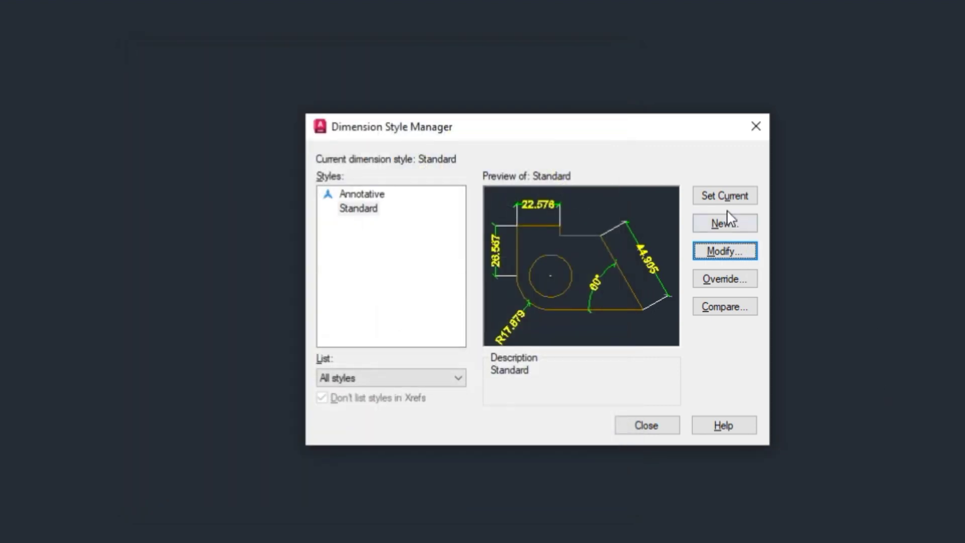
Add an aligned dimension reading 7.000 along the yellow polyline.
click(634, 428)
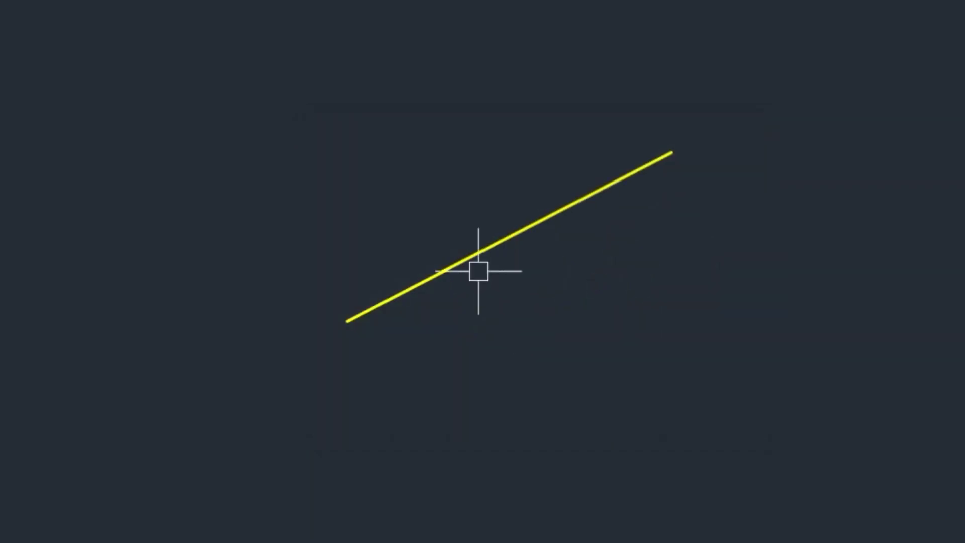
text(dli)
key(Return)
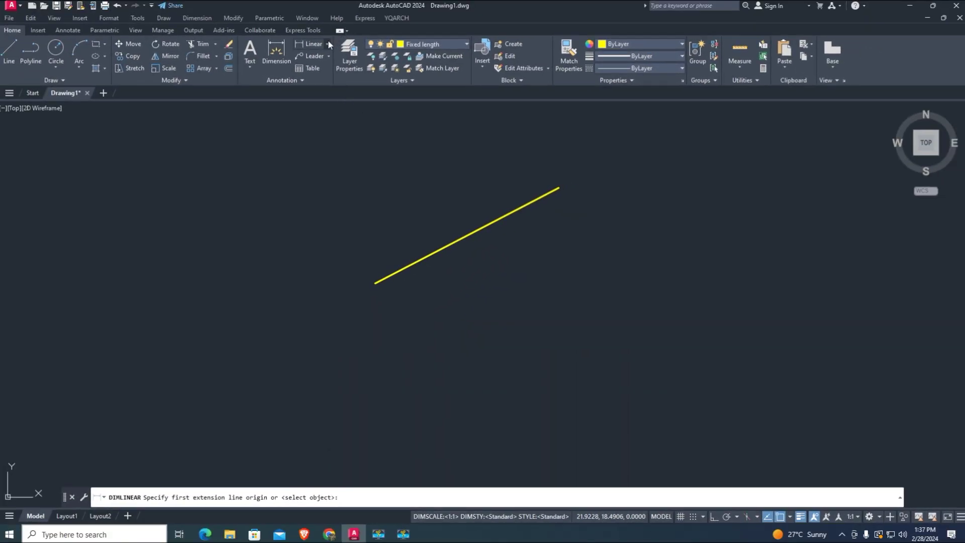
click(327, 44)
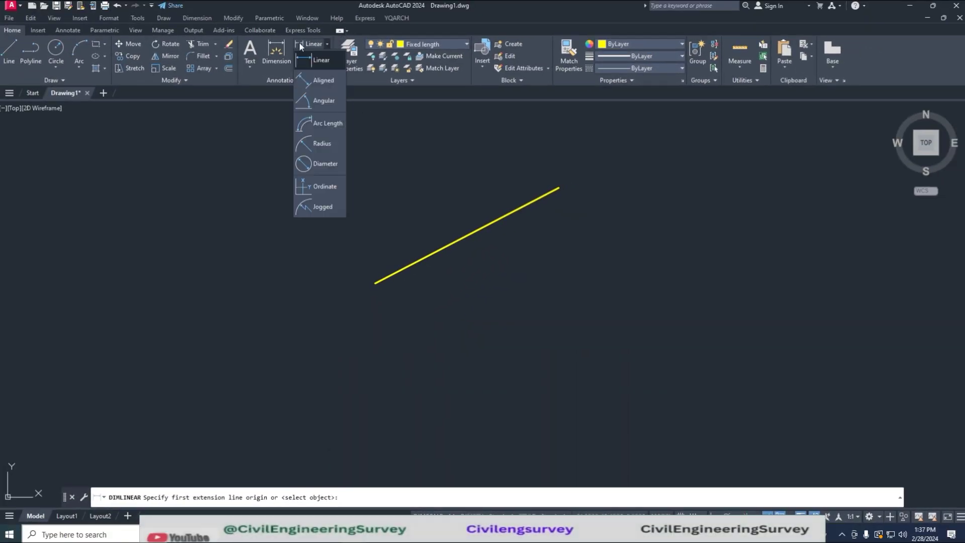
mouse_move(216, 340)
middle_down()
mouse_move(276, 267)
mouse_move(299, 287)
middle_up()
text(T)
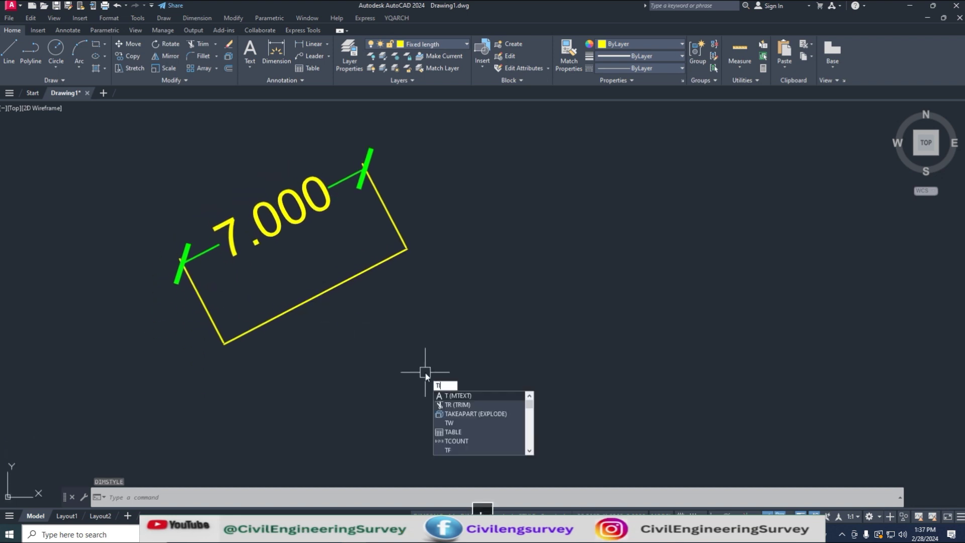
Start TLPLINE again and set the length limit to 15.
text(l)
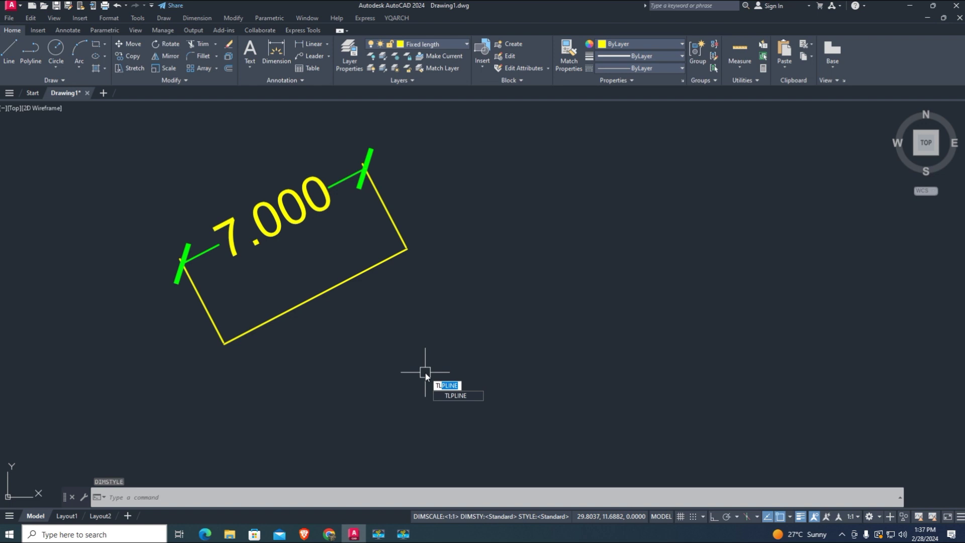
key(space)
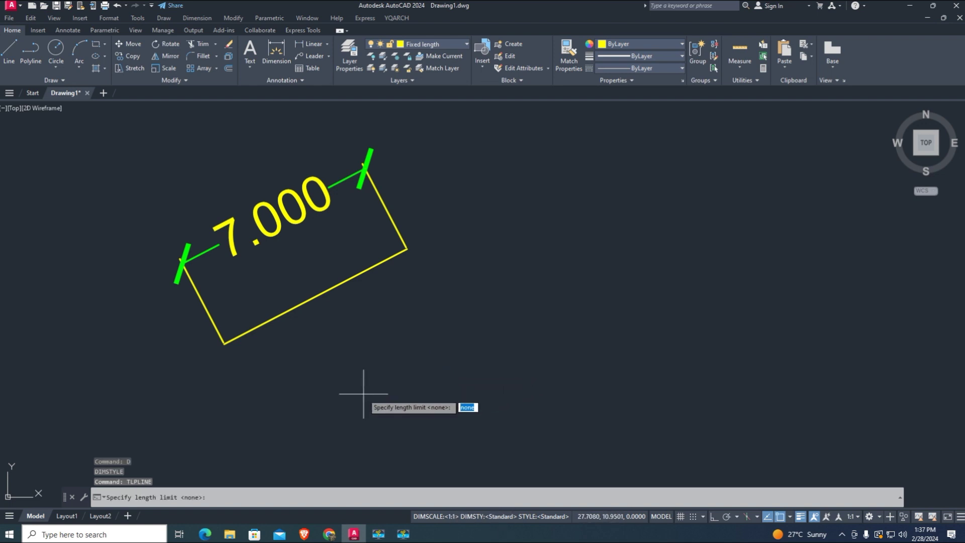
key(Return)
click(326, 428)
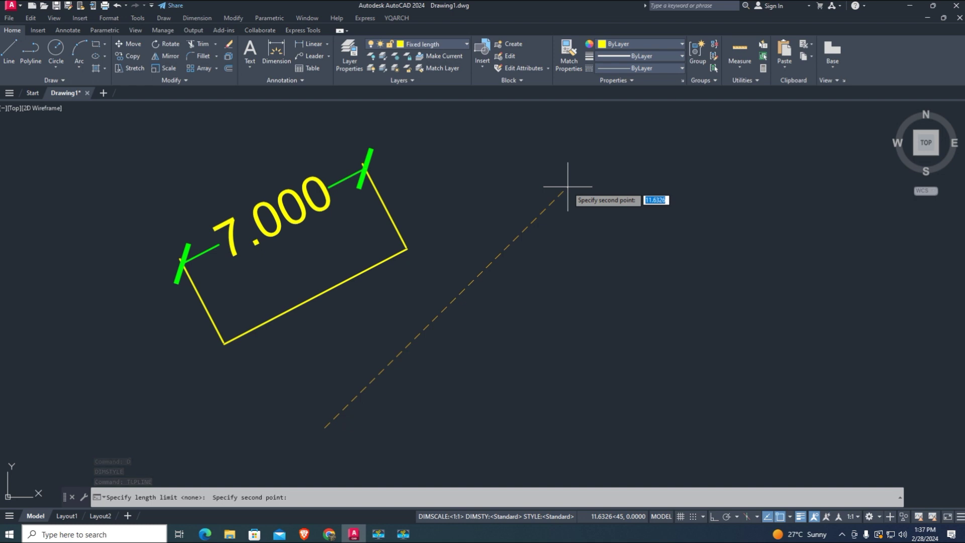
text(15)
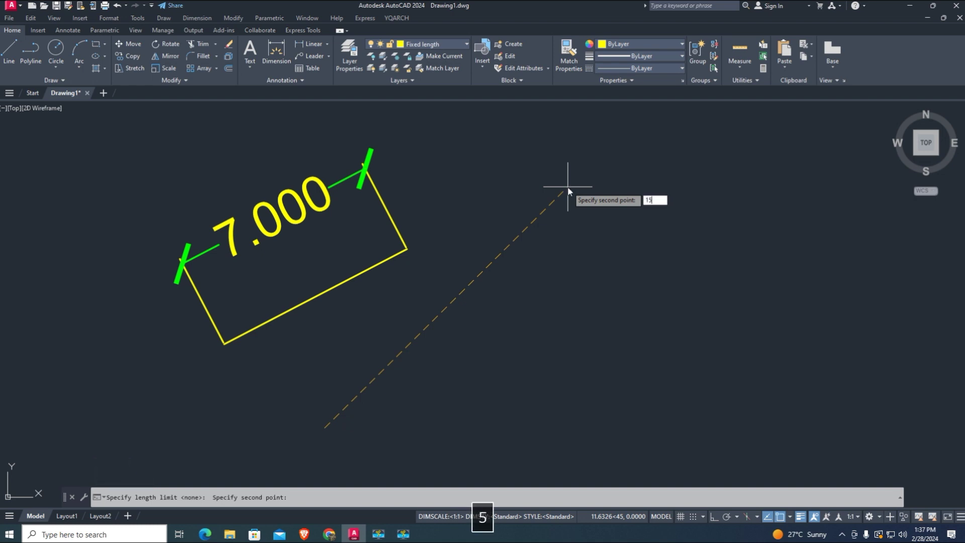
key(Return)
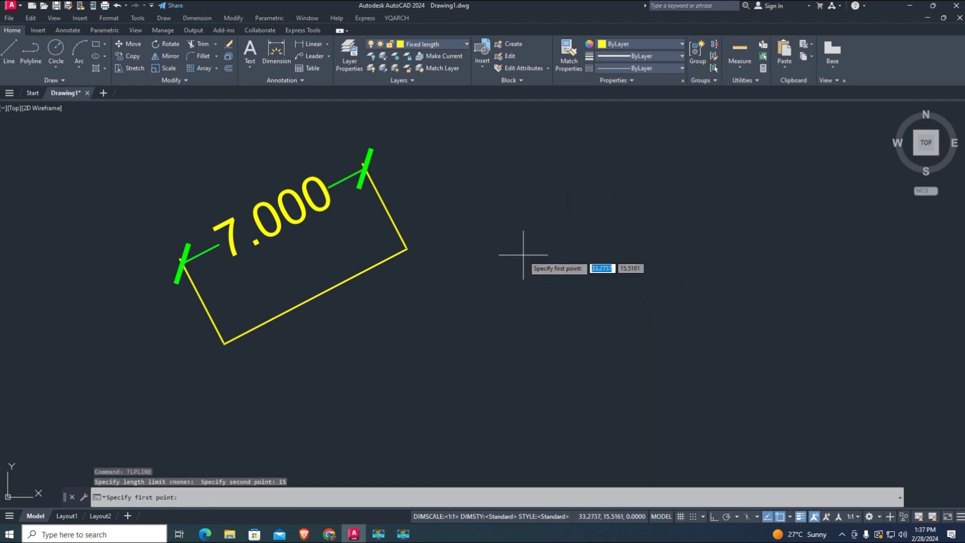
Place four polyline vertices right of the rectangle until the length reaches 15.0000.
click(423, 303)
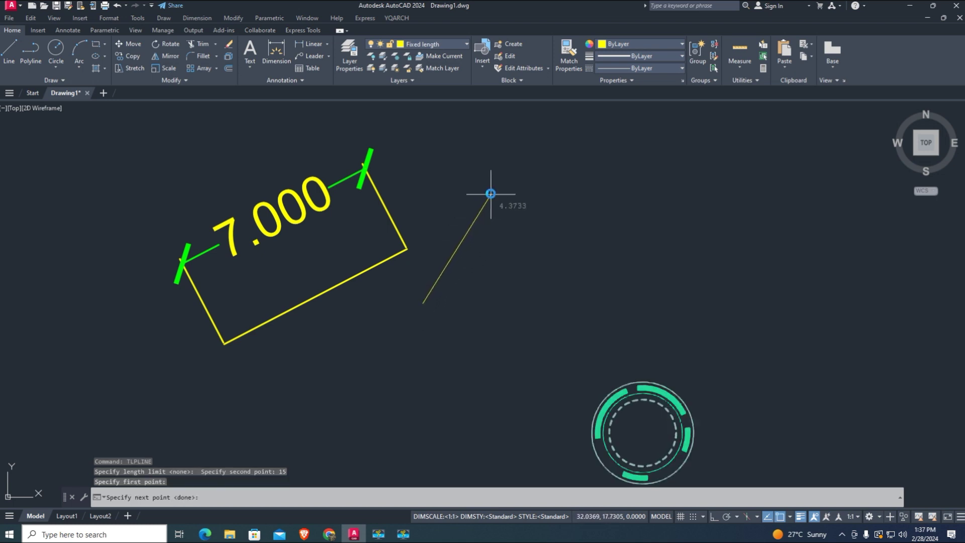
click(520, 173)
click(647, 174)
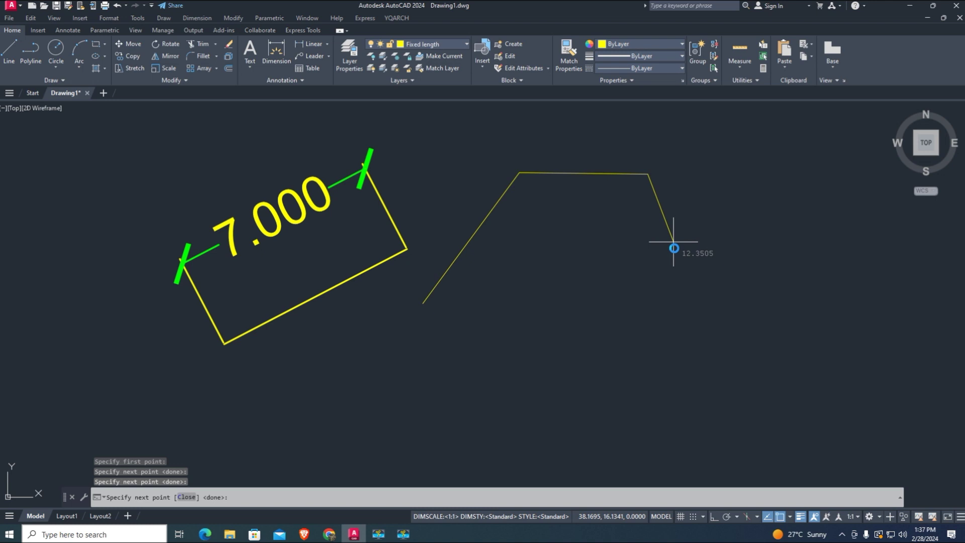
click(674, 251)
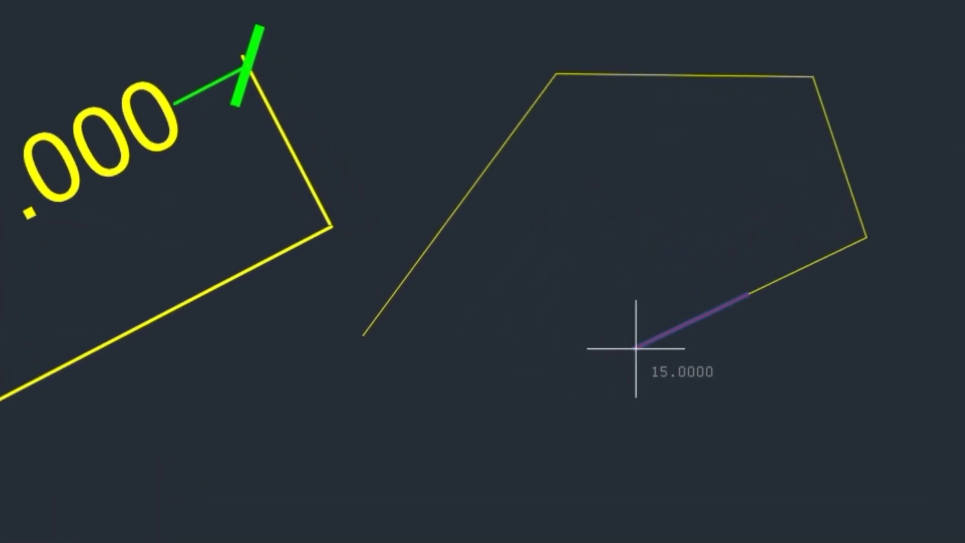
key(Return)
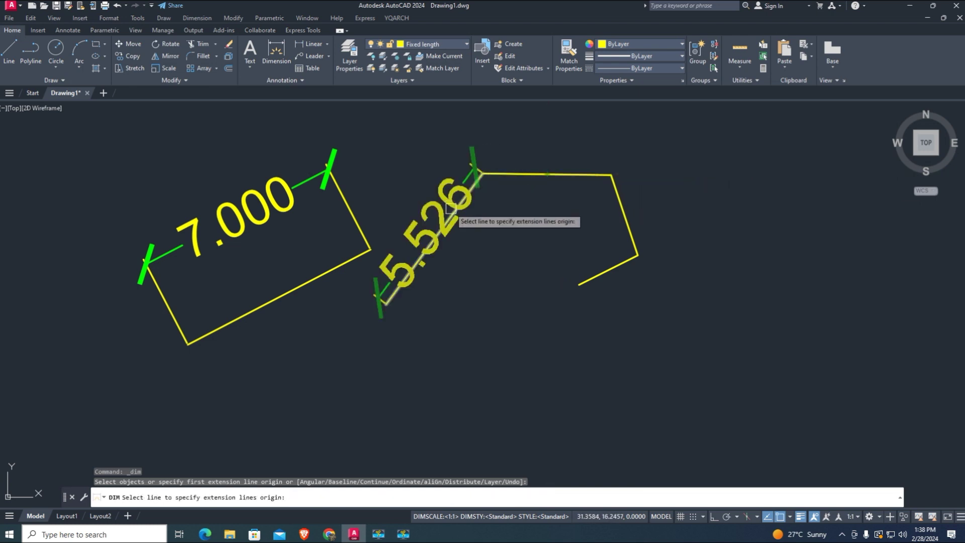
key(Escape)
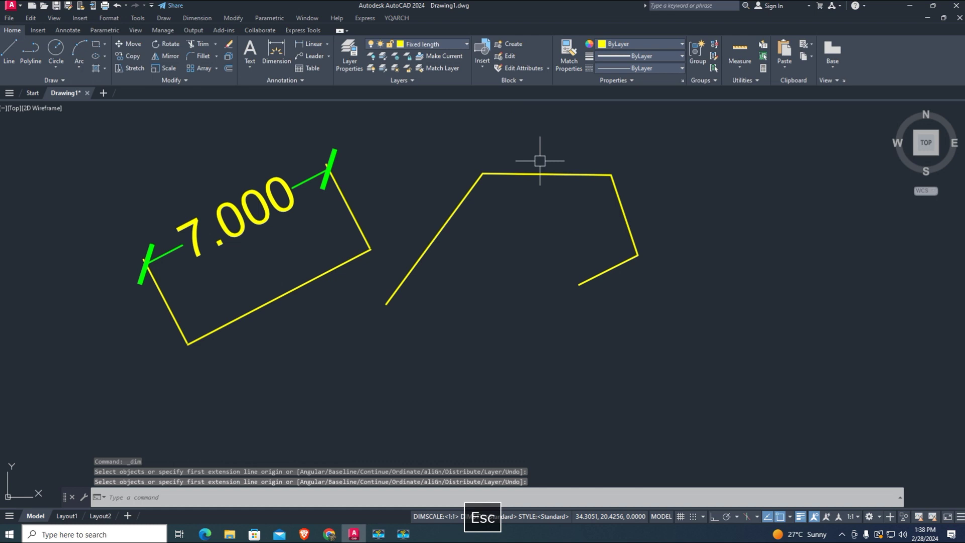
middle_drag(555, 187, 444, 228)
Draw a multiline text box above the second polyline.
text(m)
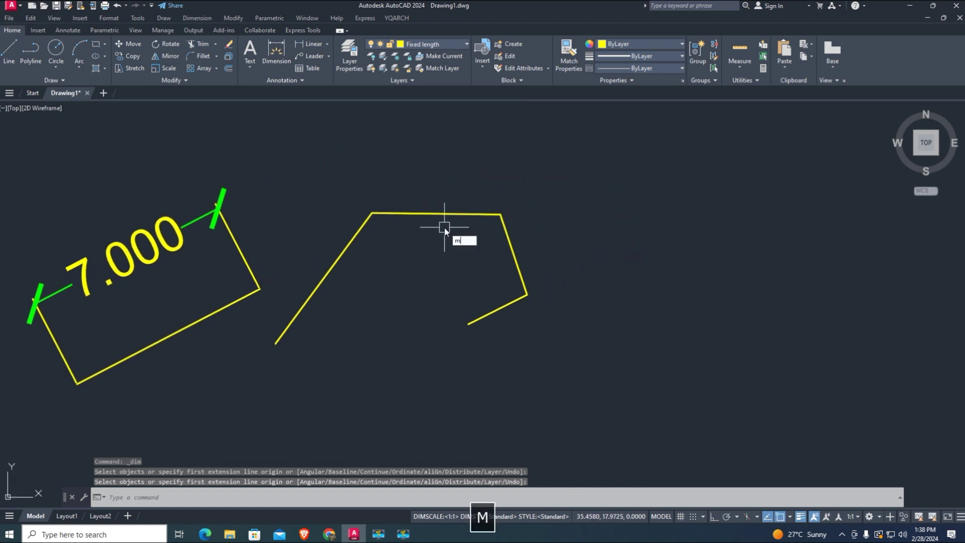
text(t)
key(space)
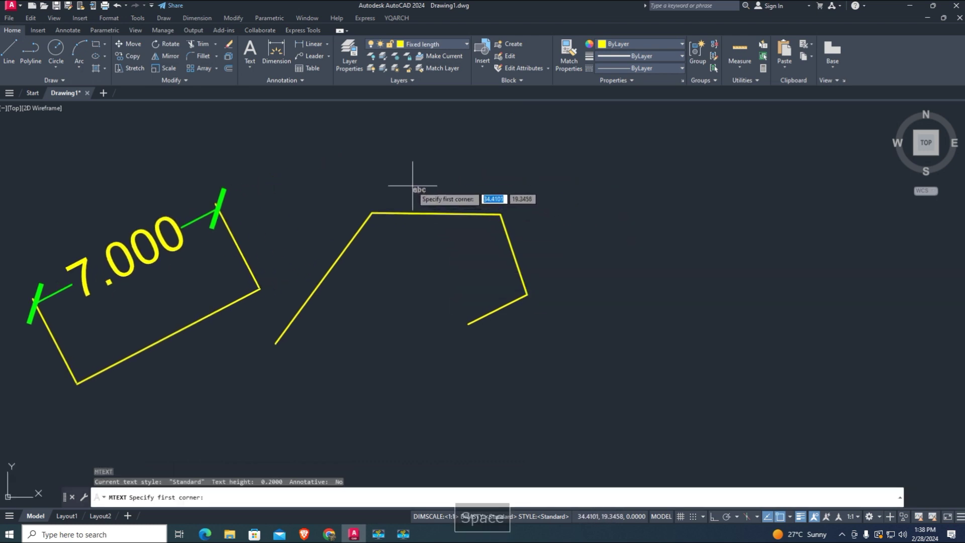
click(393, 173)
click(474, 195)
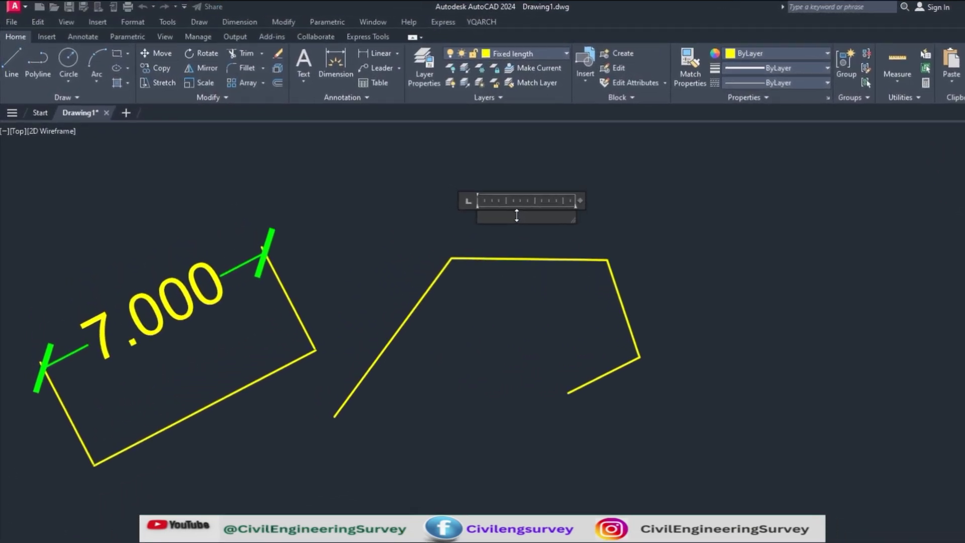
right_click(516, 215)
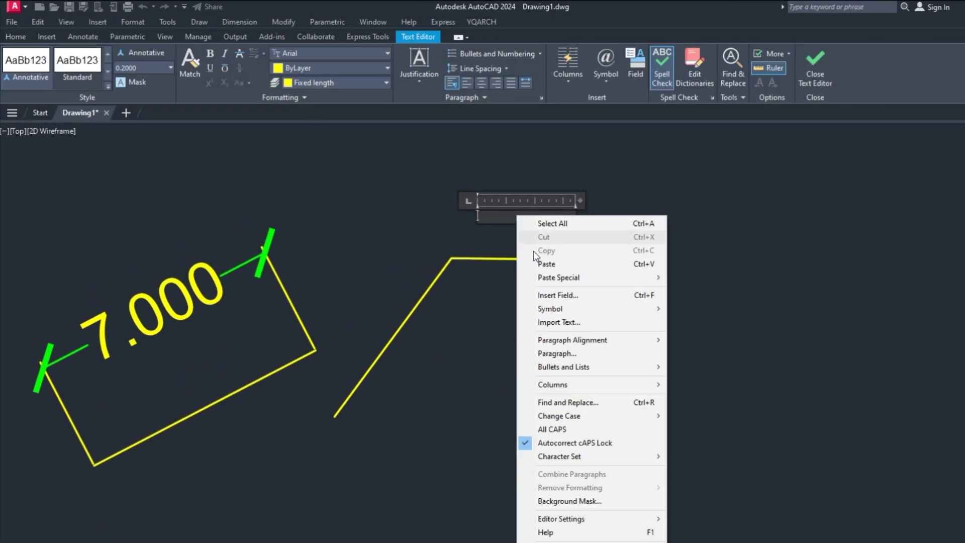
click(569, 300)
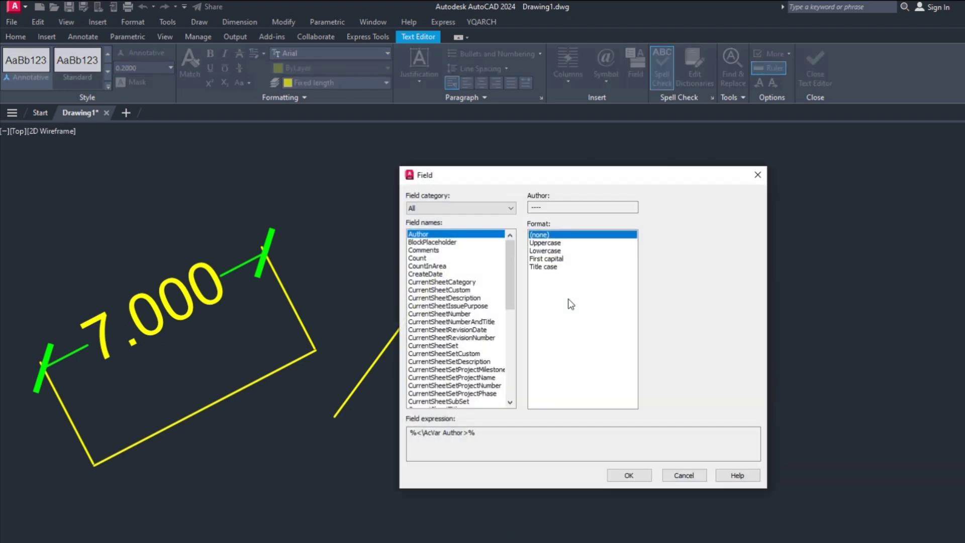
Set up an Objects > Object field using the polyline's Length, previewing 15.0000.
click(455, 208)
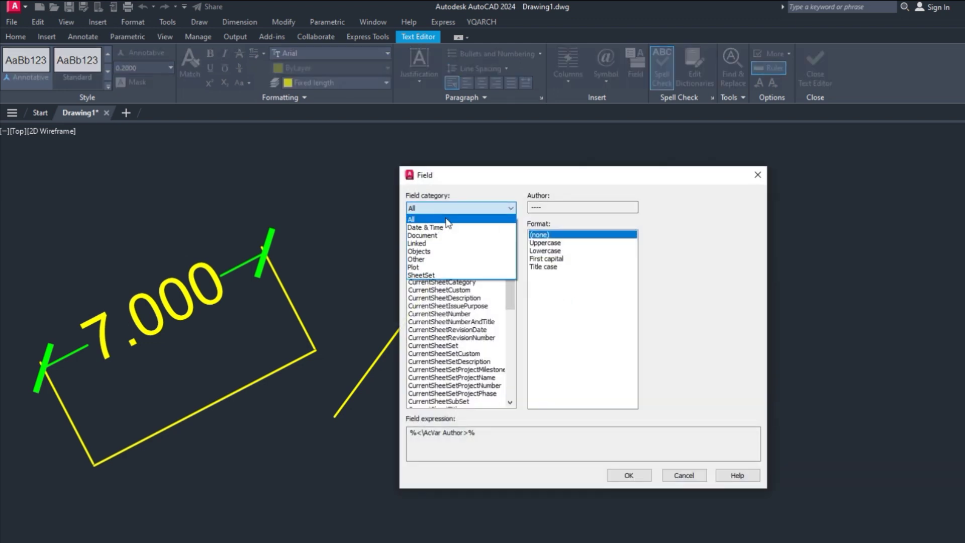
click(457, 256)
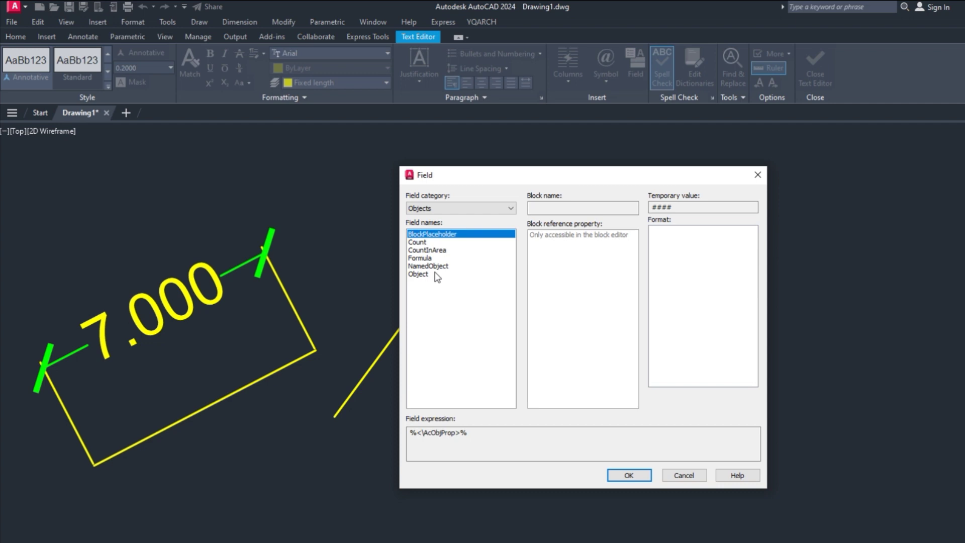
click(426, 275)
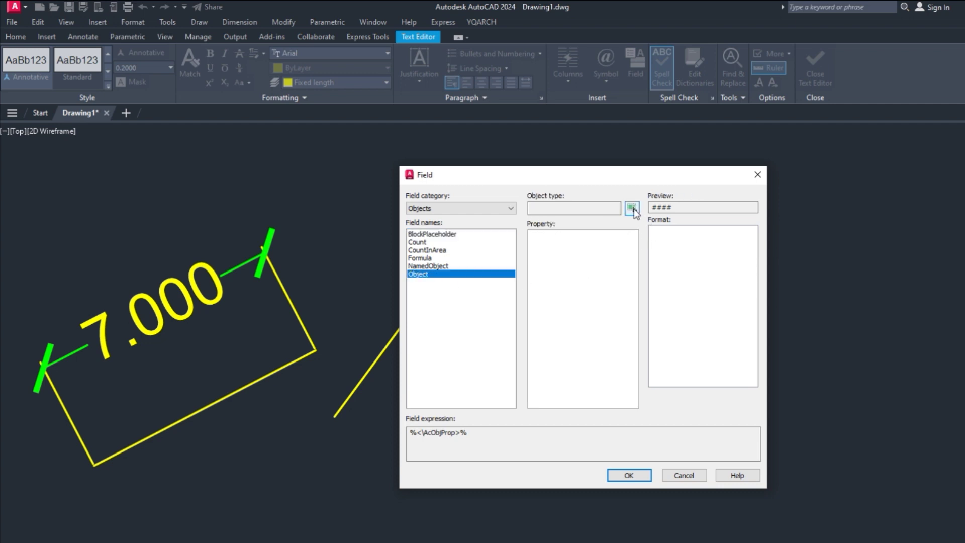
click(633, 209)
click(561, 267)
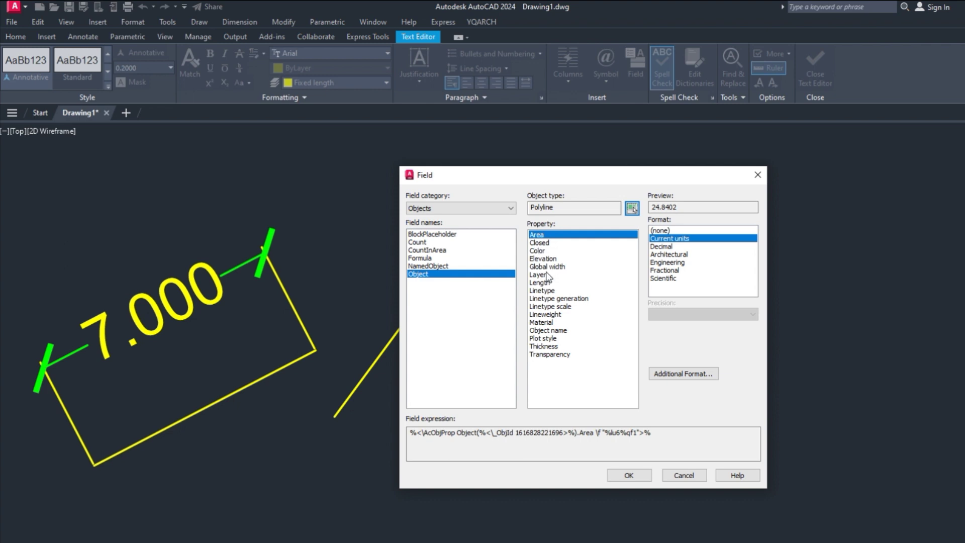
click(540, 283)
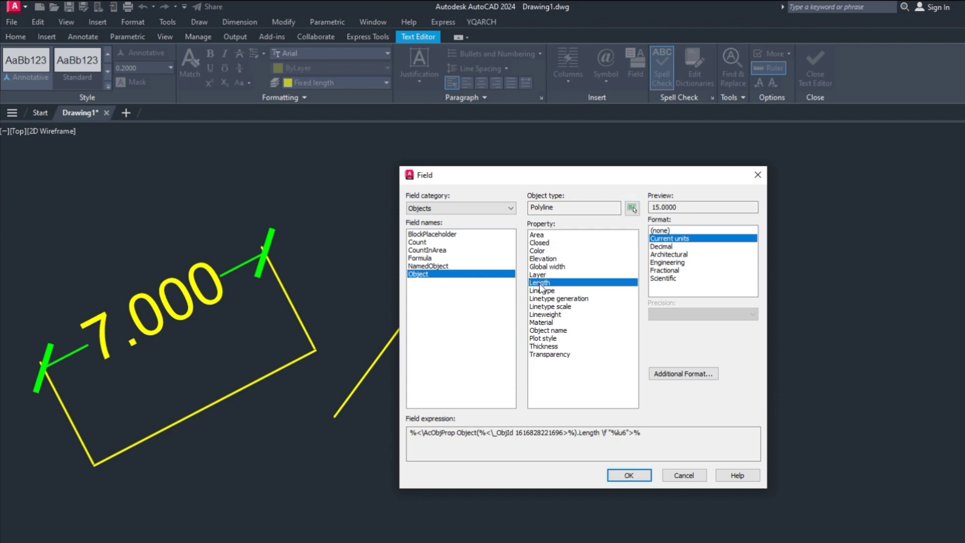
Insert the 15.0000 length field at text height 1 and close the text editor.
click(629, 475)
click(139, 72)
text(1)
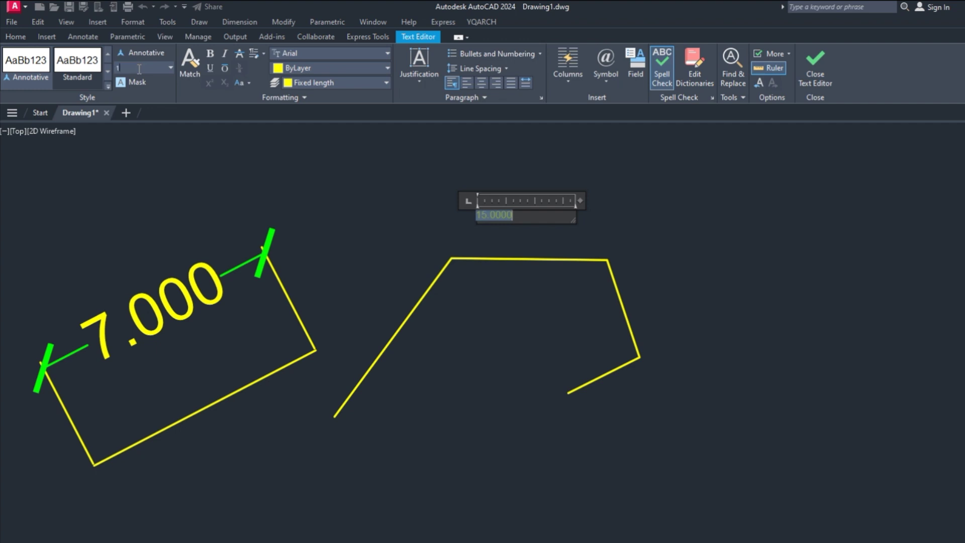
key(Return)
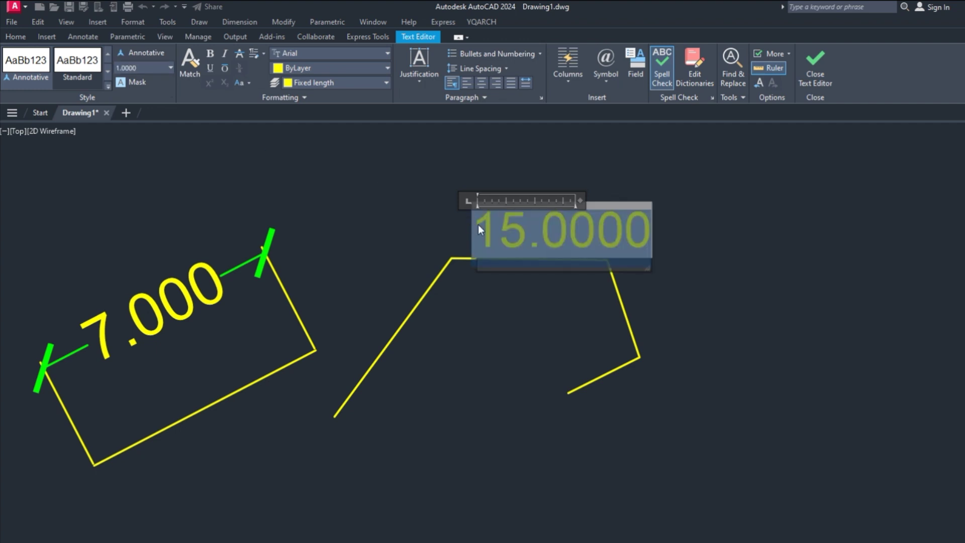
click(683, 258)
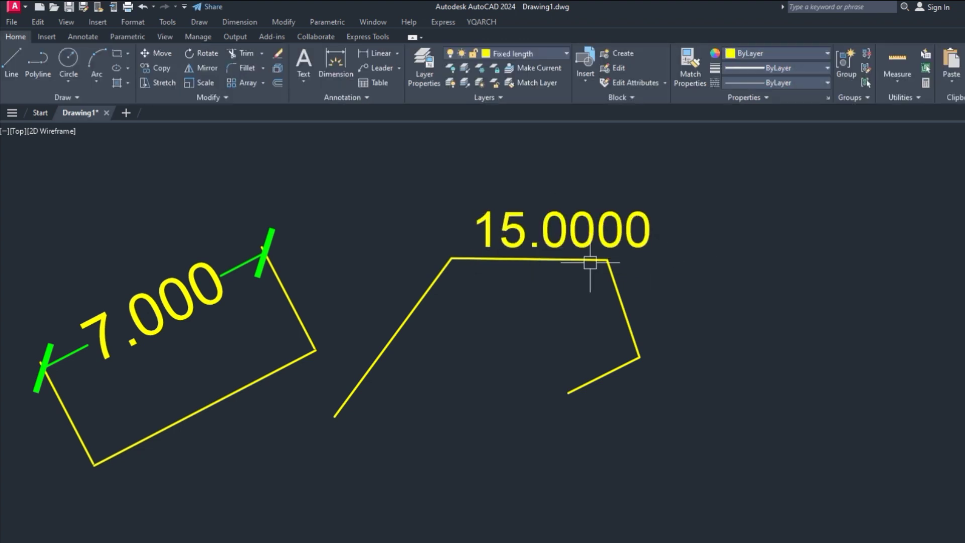
middle_drag(461, 325, 542, 347)
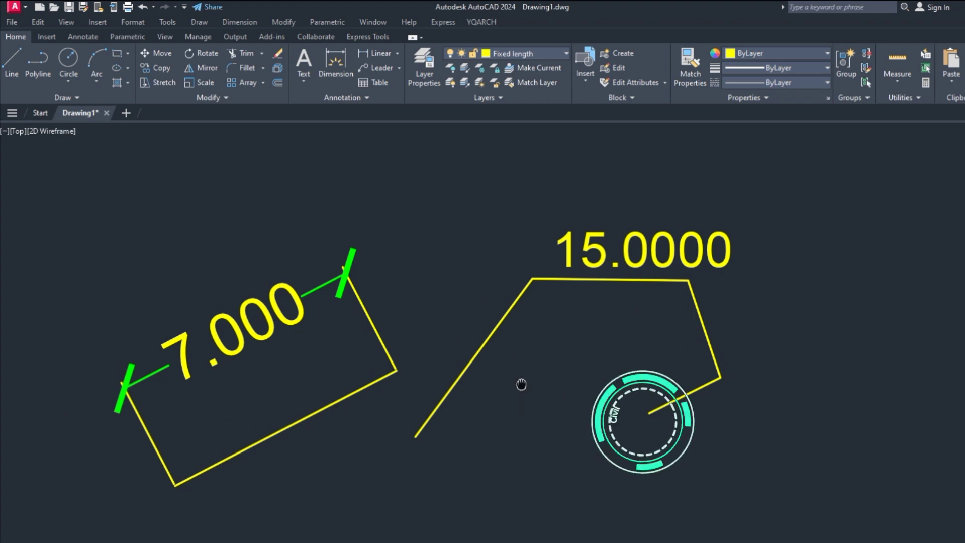
mouse_move(521, 386)
middle_down()
mouse_move(590, 383)
mouse_move(498, 388)
mouse_move(463, 401)
middle_up()
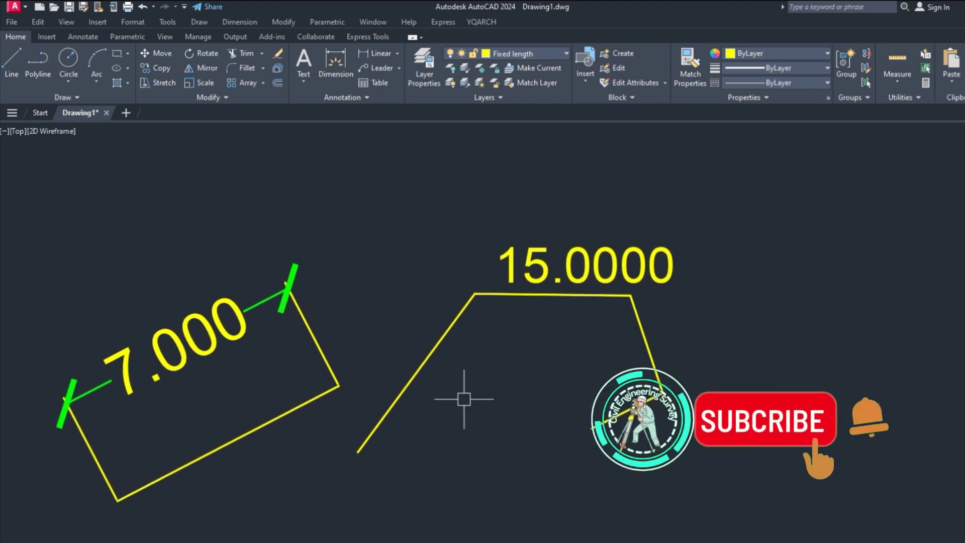
Run TLPLINE with a 5-unit limit and place the first point right of the labelled polyline.
text(TLPLINE)
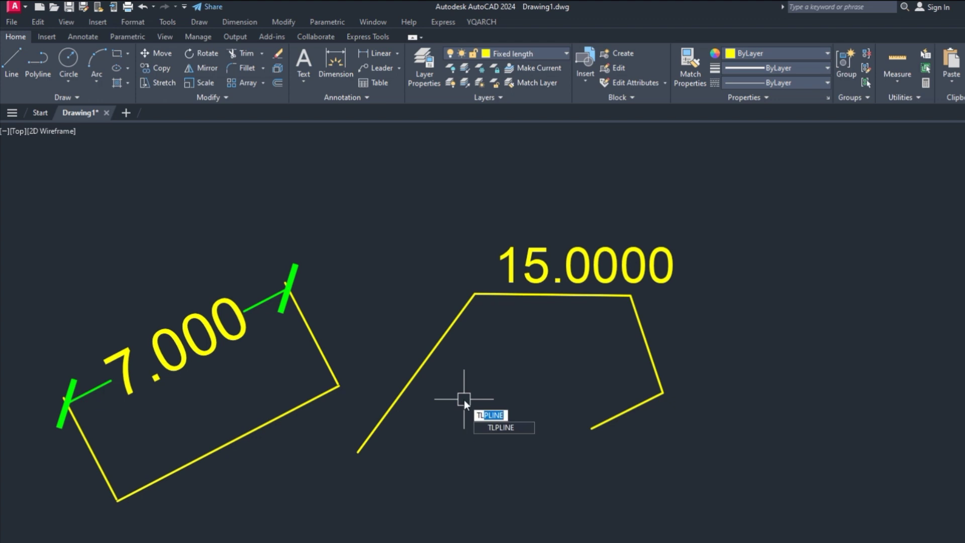
key(Return)
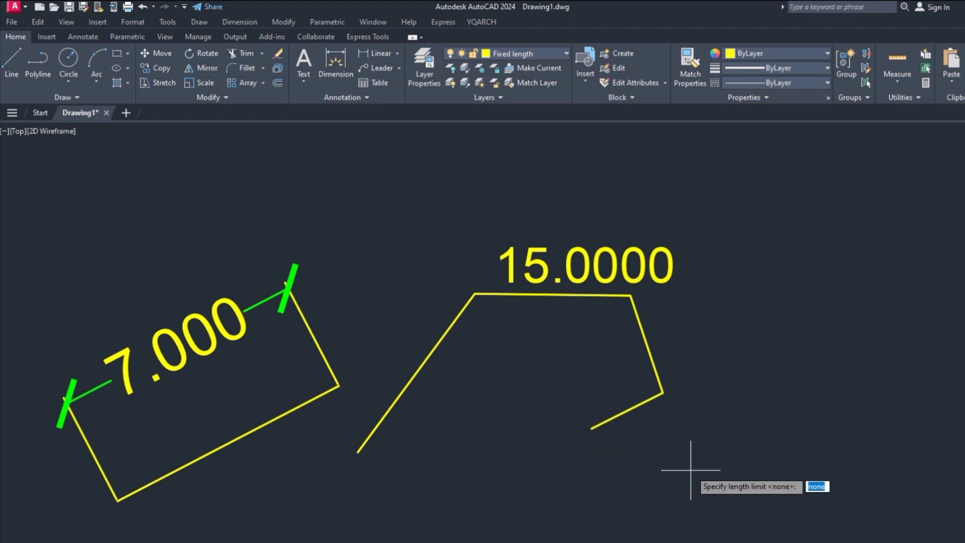
key(Return)
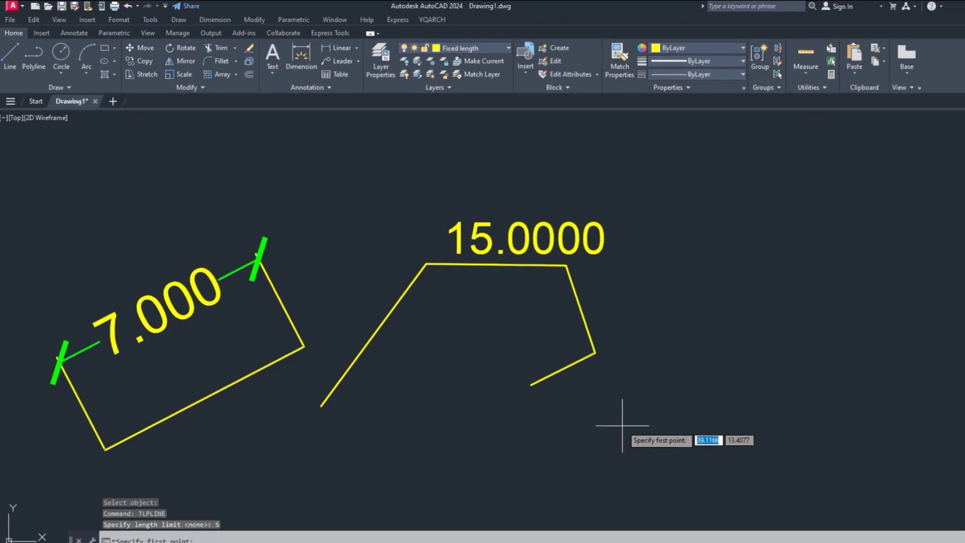
click(623, 425)
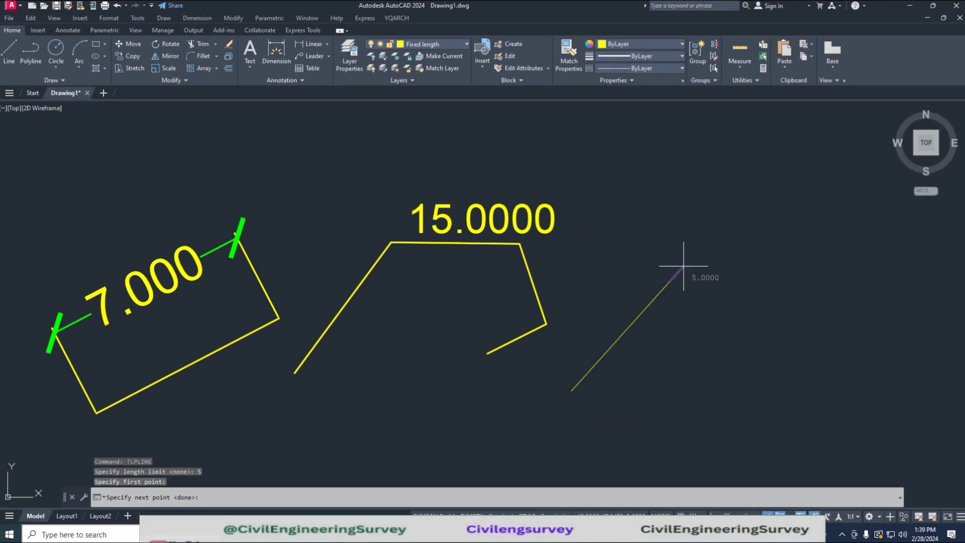